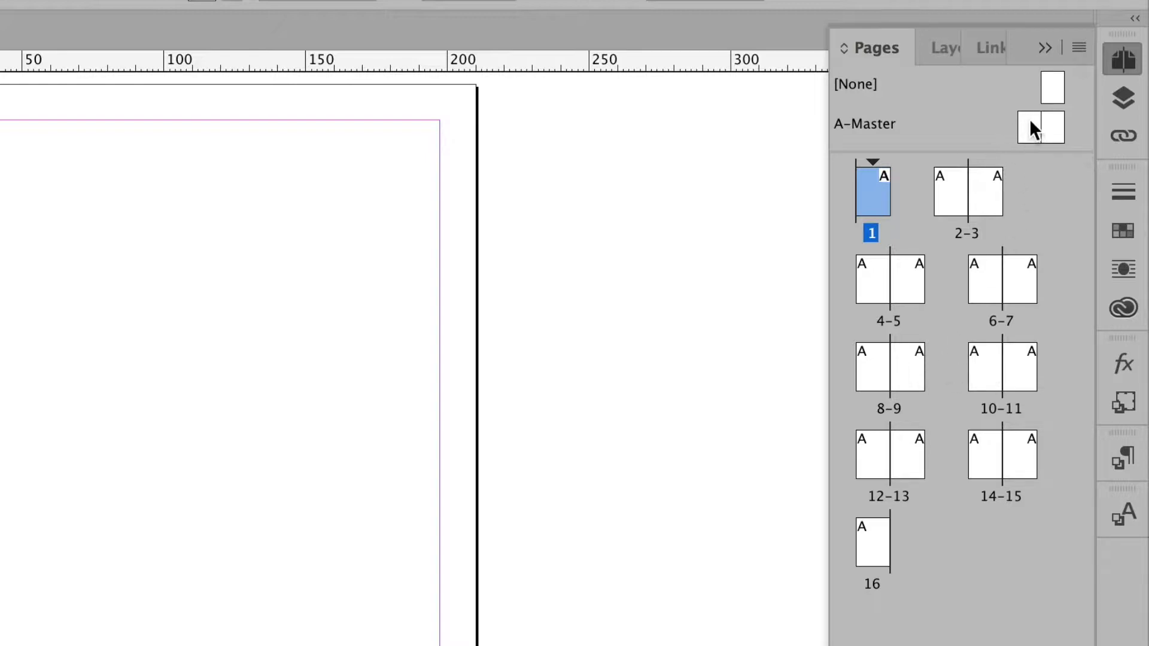
# Try to insert an A-Master page between spreads 8-9 and 10-11, and undo the insertion.
pyautogui.moveTo(1030, 125); pyautogui.dragTo(952, 380)
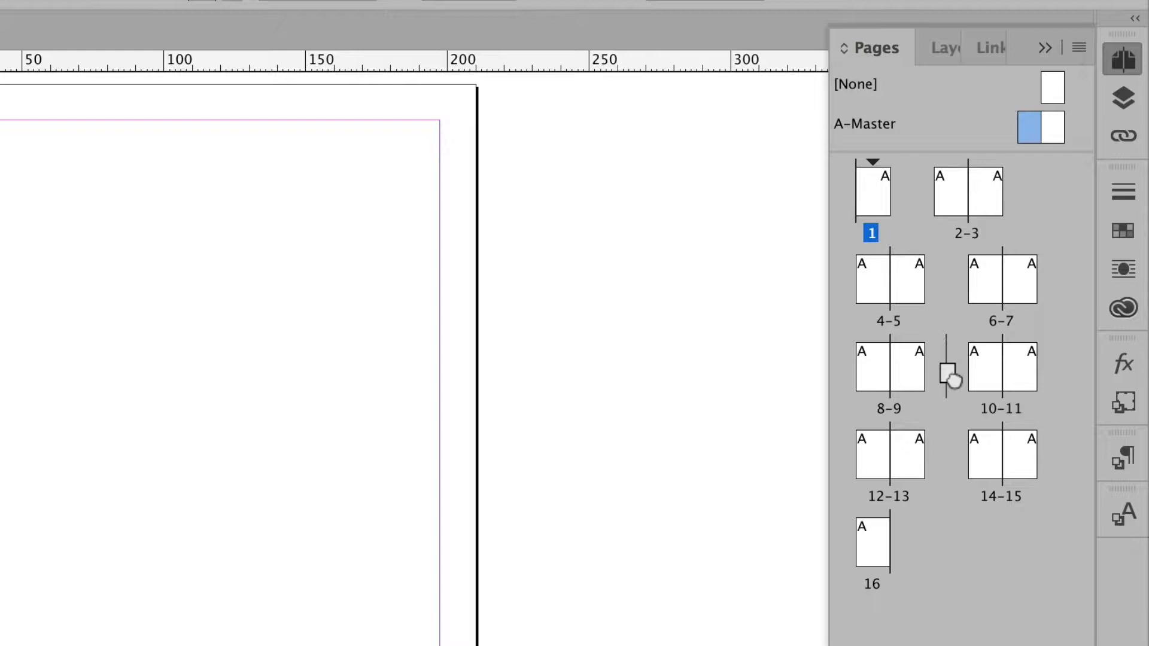
pyautogui.moveTo(952, 379); pyautogui.dragTo(954, 376)
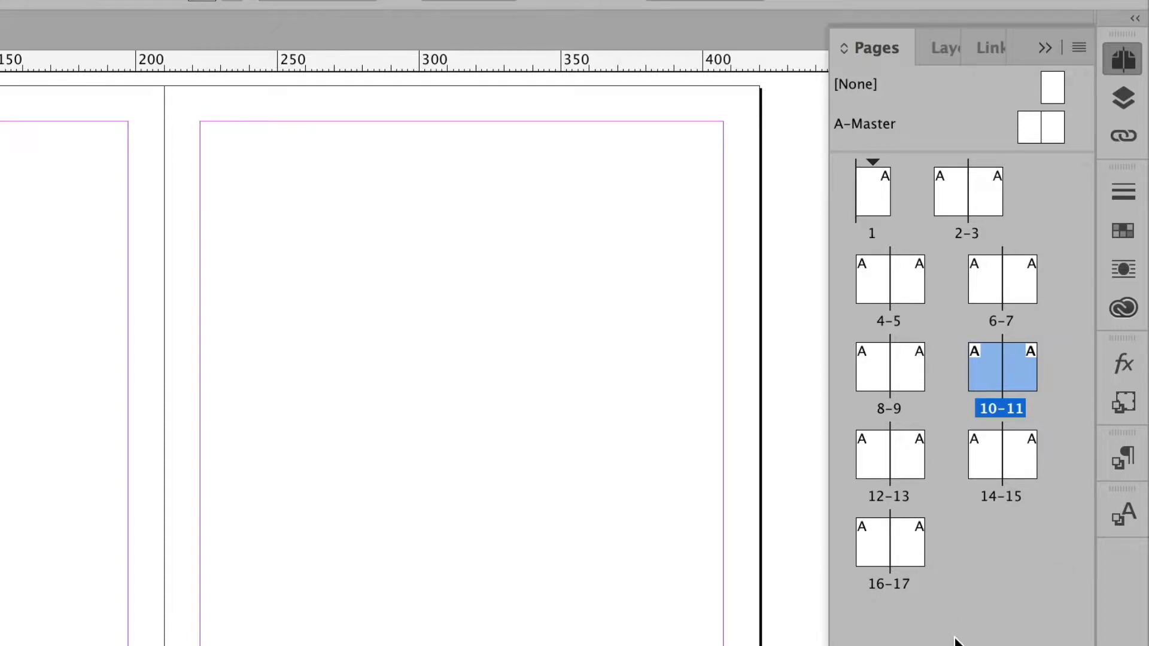
pyautogui.press('super+z')
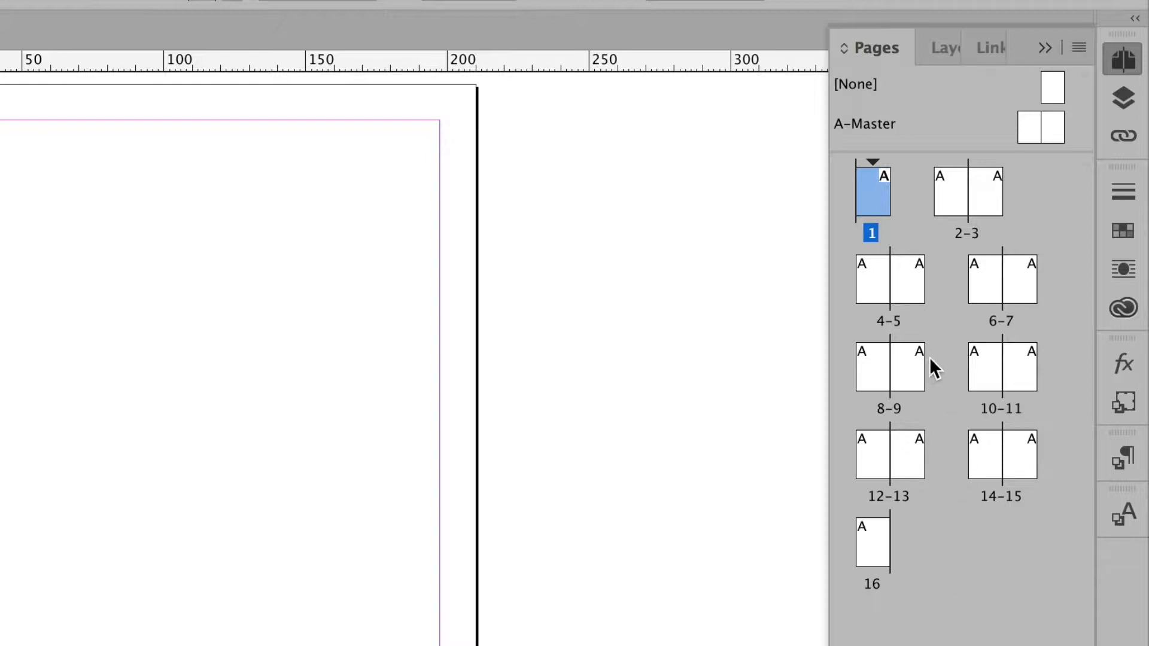
# Turn off Allow Document Pages to Shuffle for the document.
pyautogui.moveTo(1033, 128)
pyautogui.mouseDown()
pyautogui.moveTo(1006, 170)
pyautogui.moveTo(954, 341)
pyautogui.moveTo(951, 371)
pyautogui.moveTo(966, 368)
pyautogui.moveTo(932, 382)
pyautogui.moveTo(912, 373)
pyautogui.moveTo(974, 375)
pyautogui.moveTo(952, 361)
pyautogui.moveTo(944, 372)
pyautogui.moveTo(910, 366)
pyautogui.moveTo(985, 371)
pyautogui.moveTo(918, 361)
pyautogui.moveTo(908, 369)
pyautogui.moveTo(984, 378)
pyautogui.moveTo(943, 364)
pyautogui.moveTo(1031, 87)
pyautogui.moveTo(1030, 127)
pyautogui.mouseUp()
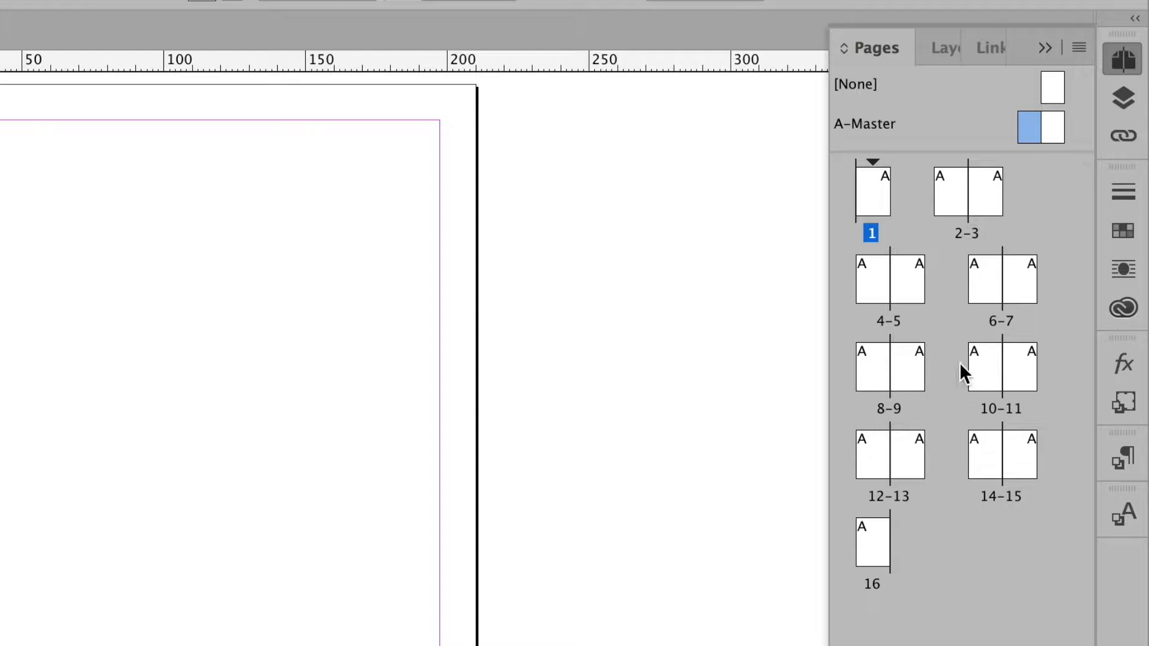
pyautogui.click(1077, 49)
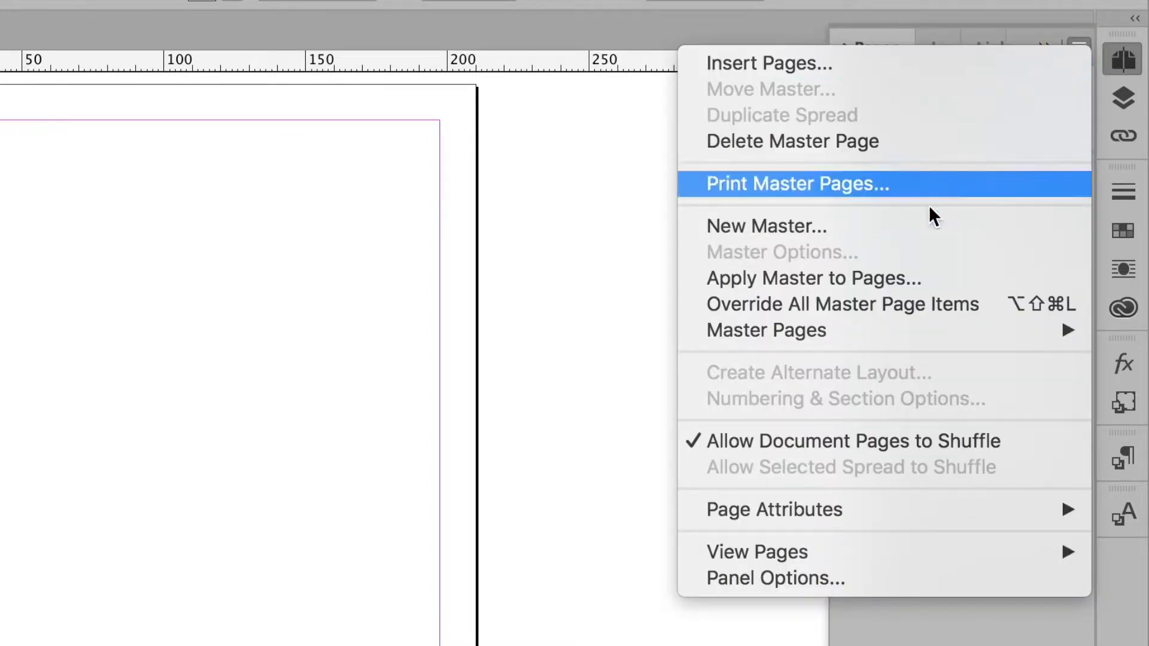
pyautogui.click(820, 443)
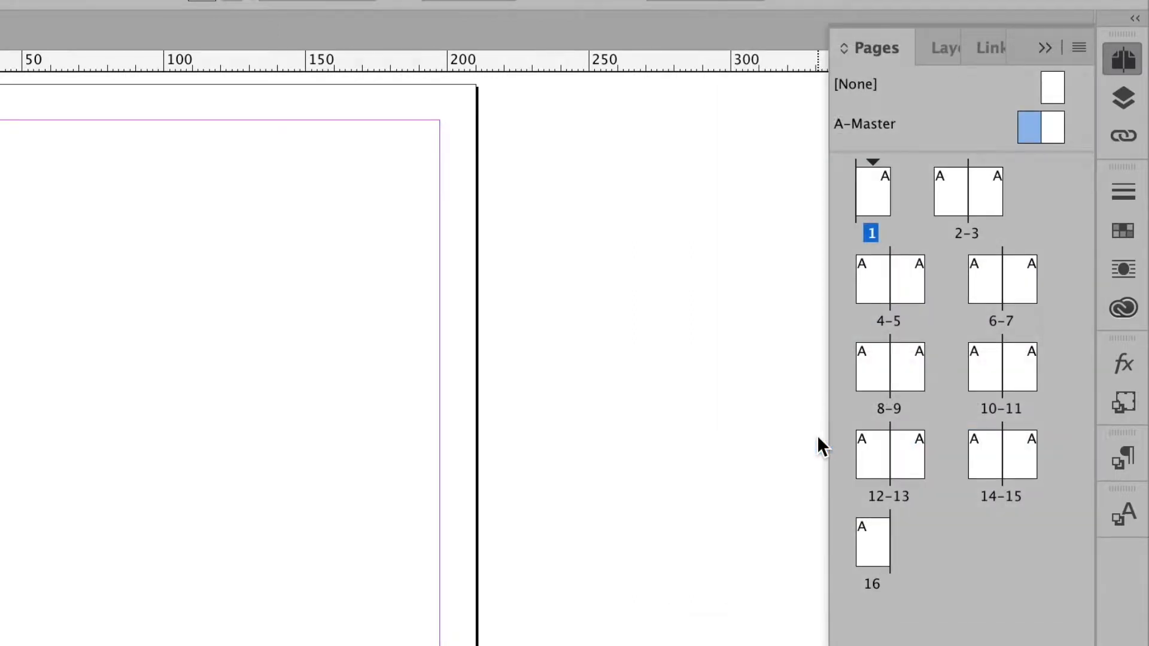
# Attach an A-Master page after page 9 and another in front of page 11, making two adjacent three-page spreads, 8-10 and 11-13.
pyautogui.moveTo(1030, 128); pyautogui.dragTo(949, 369)
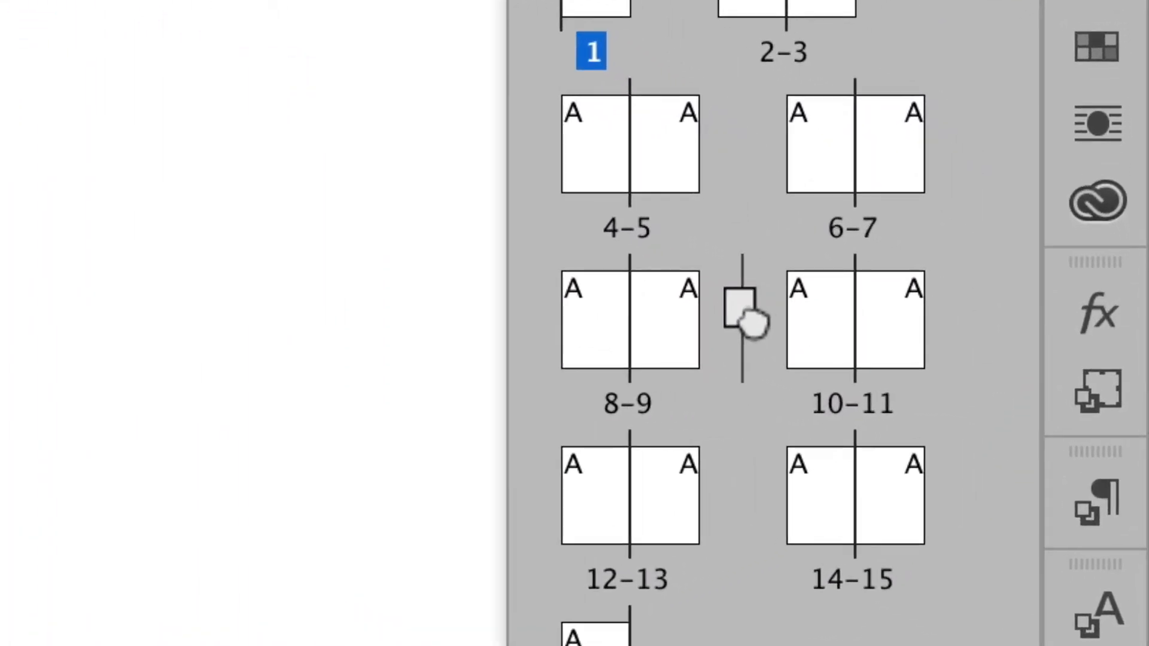
pyautogui.moveTo(753, 324); pyautogui.dragTo(709, 346)
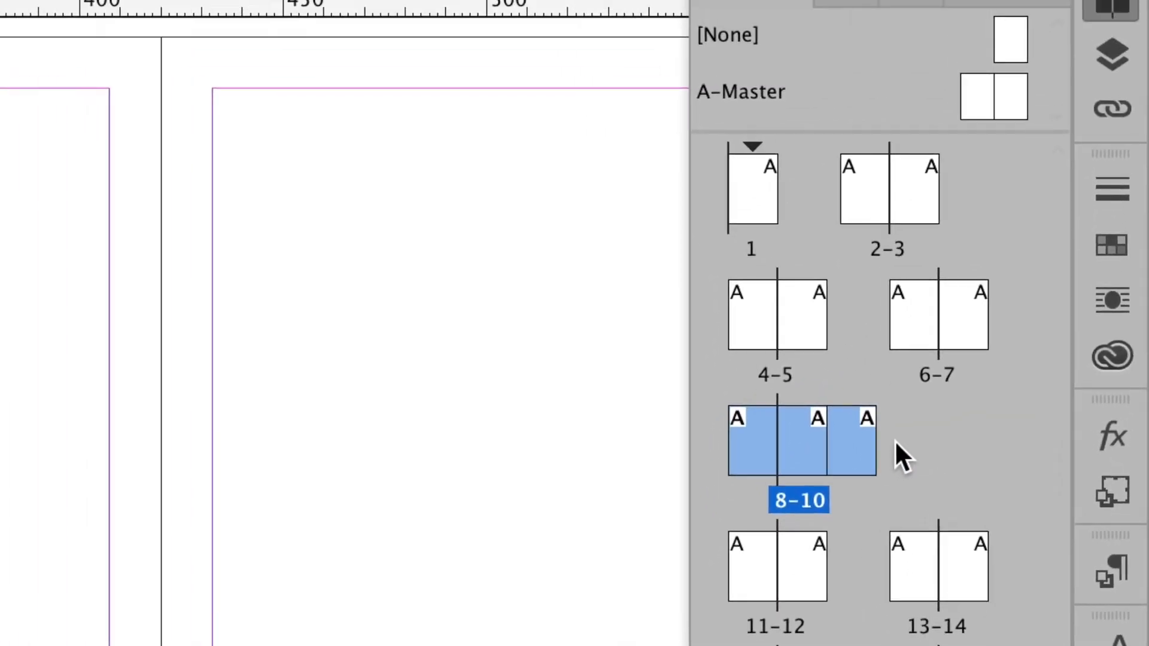
pyautogui.moveTo(972, 88); pyautogui.dragTo(727, 573)
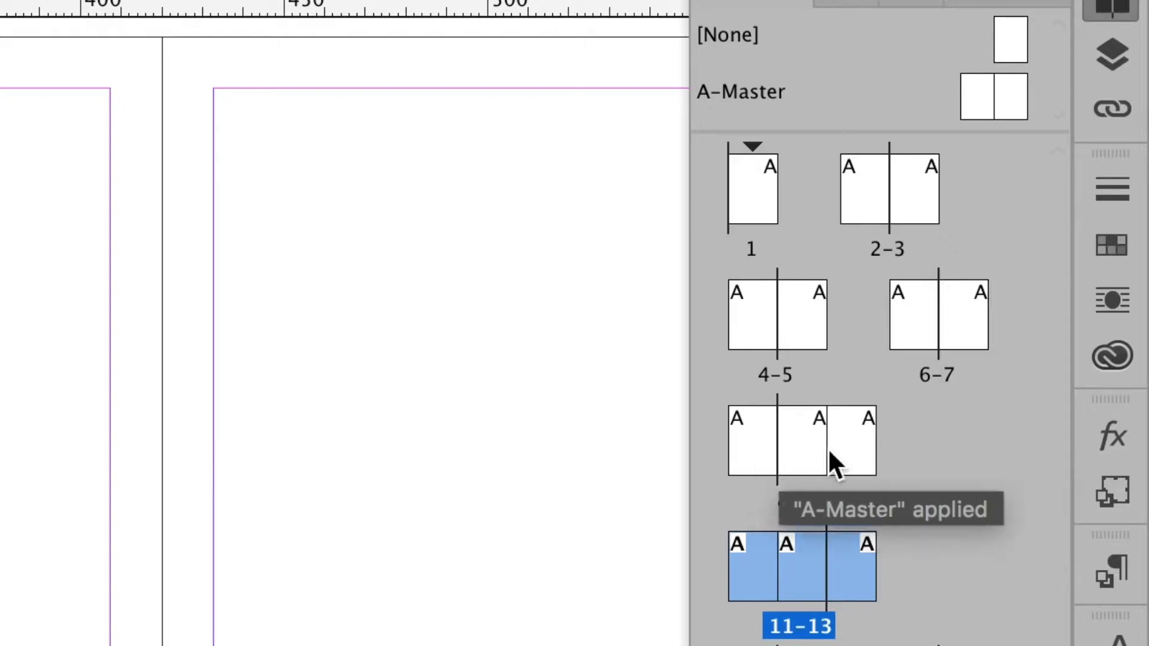
# Select page 13, the outer right page of spread 11-13, with the Page tool.
pyautogui.click(860, 457)
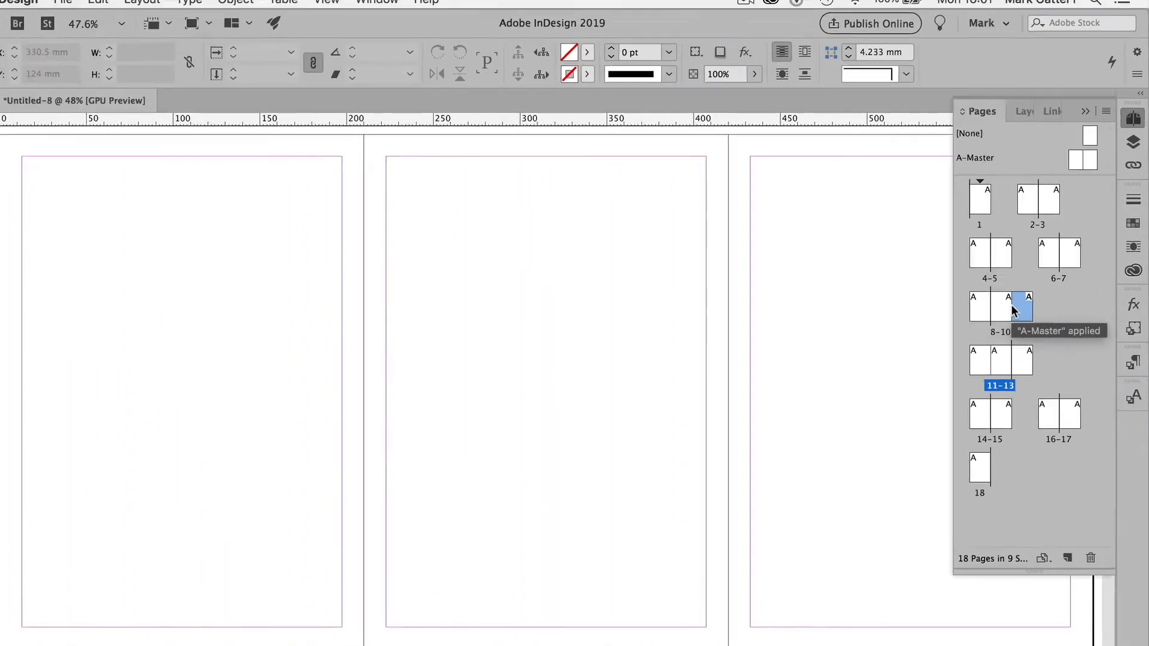
pyautogui.click(16, 162)
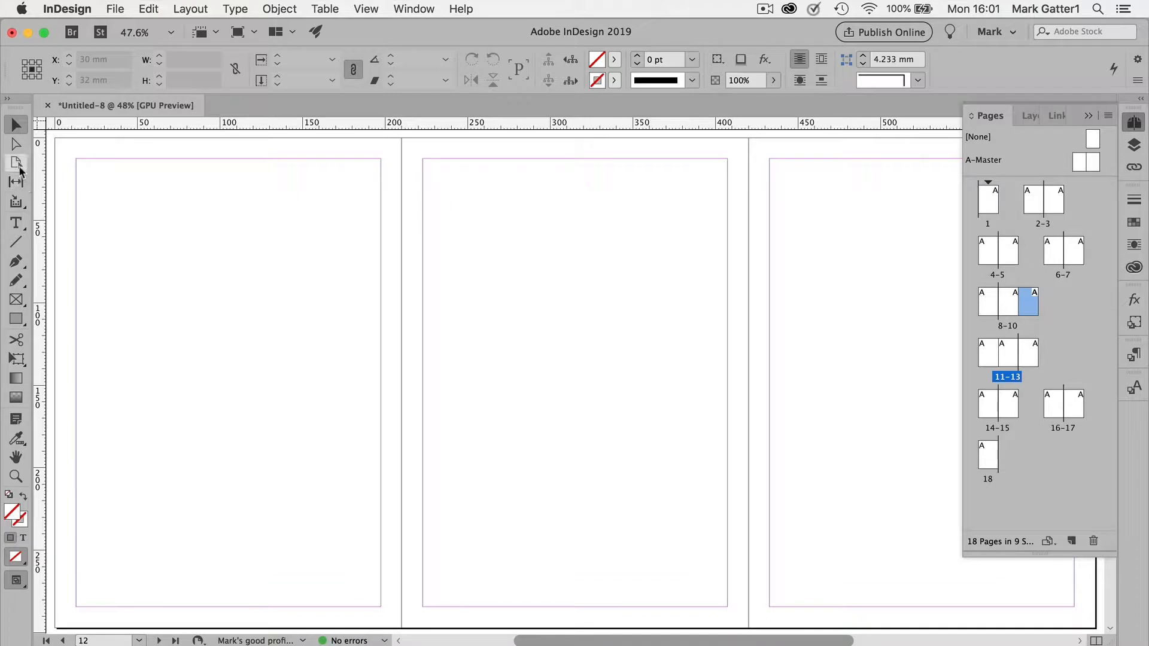
pyautogui.click(508, 334)
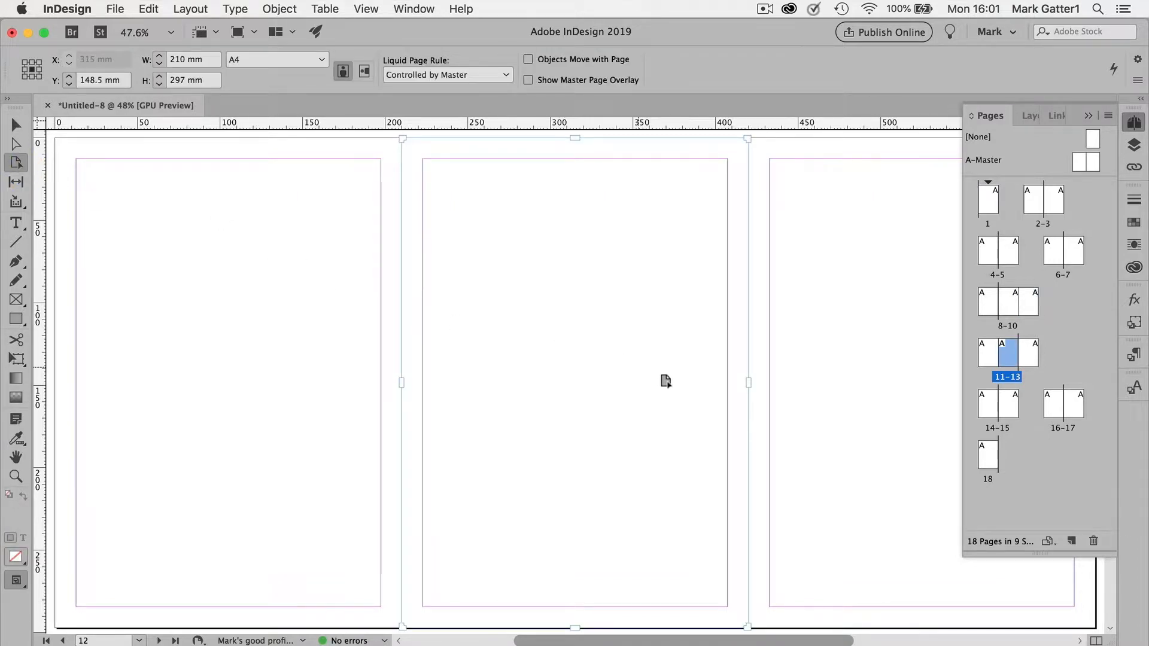
pyautogui.click(815, 391)
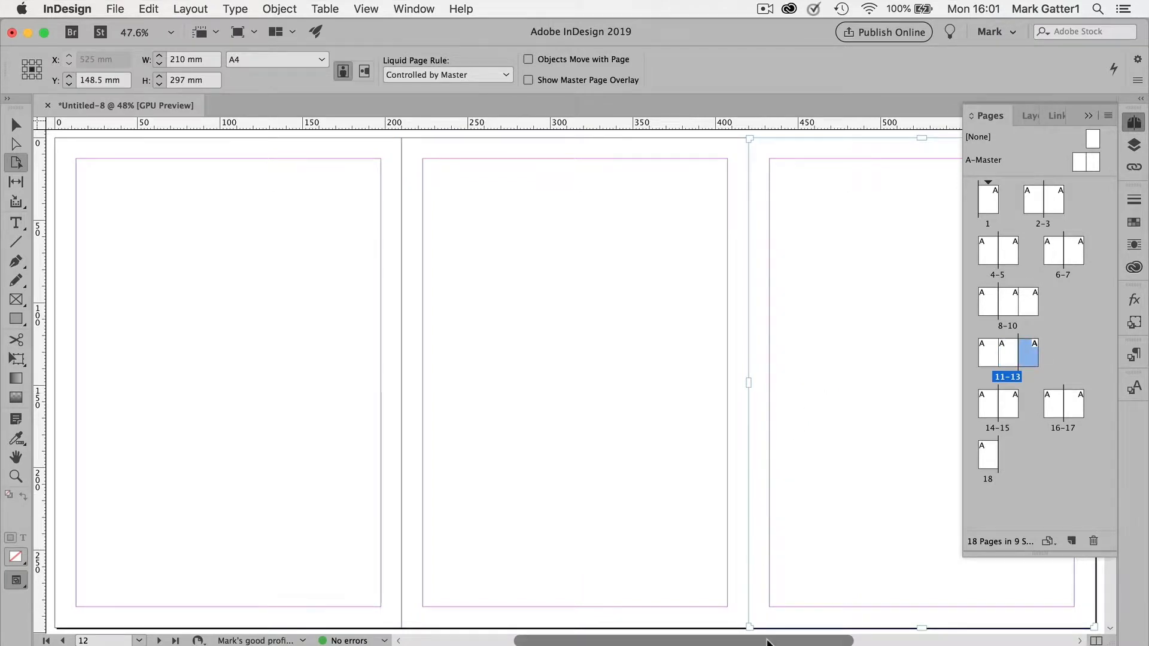
pyautogui.hscroll(5, 661, 338)
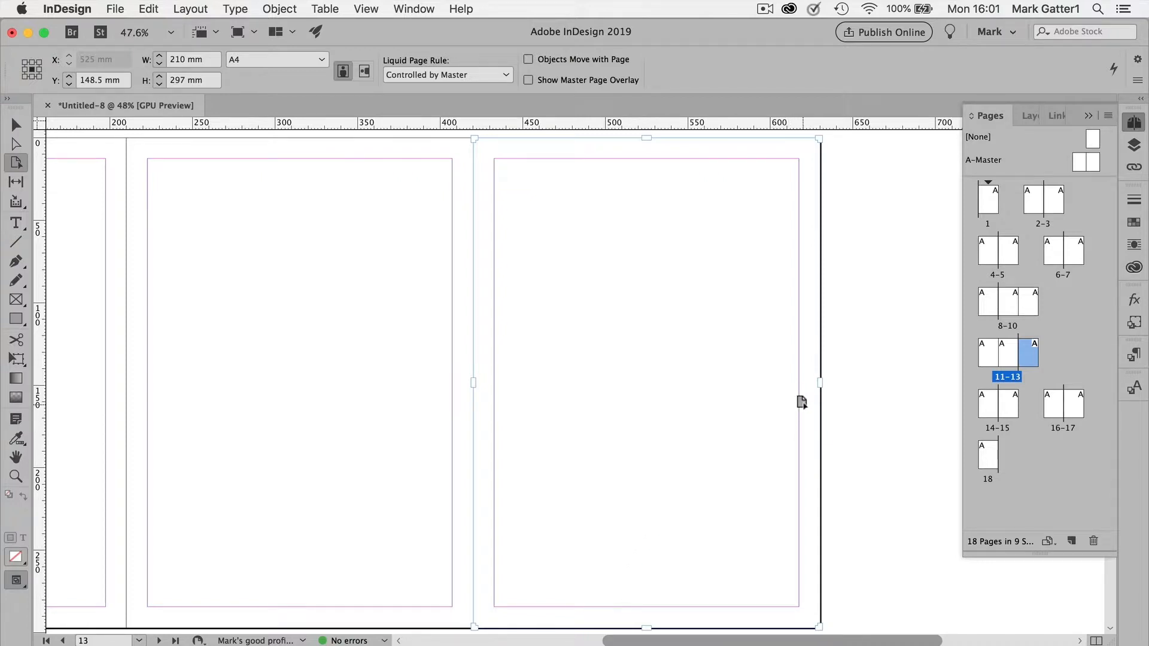
# Try to narrow page 13 freehand from its outer edge, to about 88 mm and about 111 mm wide, and undo the resize.
pyautogui.moveTo(819, 384); pyautogui.dragTo(618, 401)
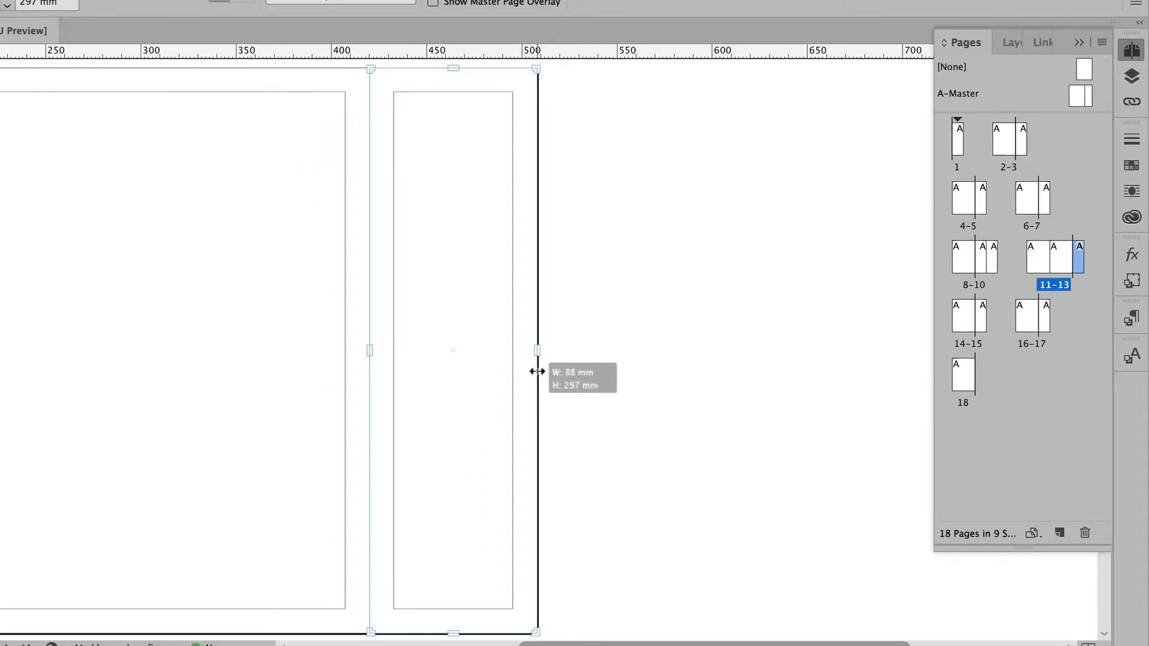
pyautogui.moveTo(537, 371); pyautogui.dragTo(537, 372)
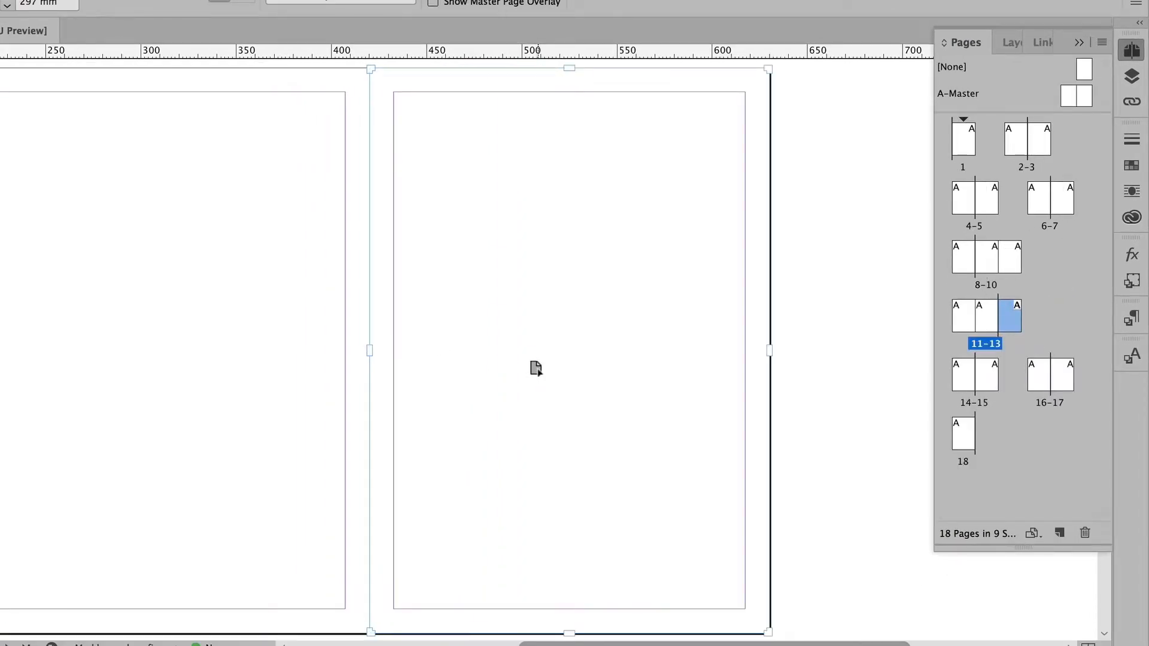
pyautogui.moveTo(771, 350); pyautogui.dragTo(580, 360)
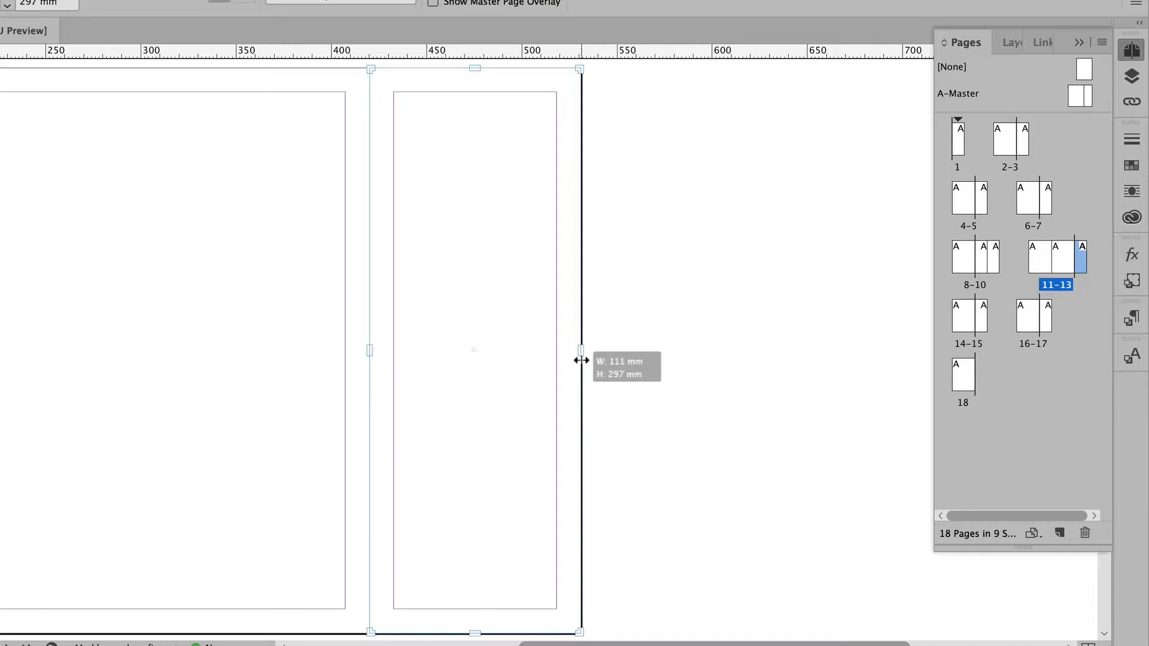
pyautogui.moveTo(581, 360); pyautogui.dragTo(581, 361)
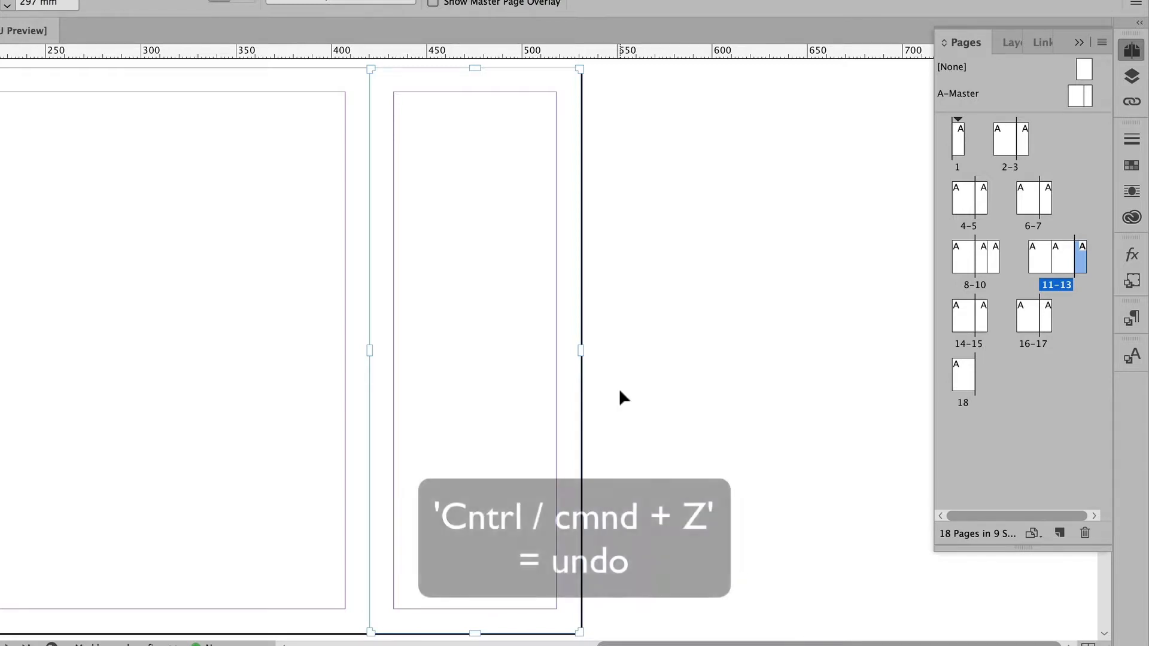
pyautogui.hotkey('ctrl', 'z')
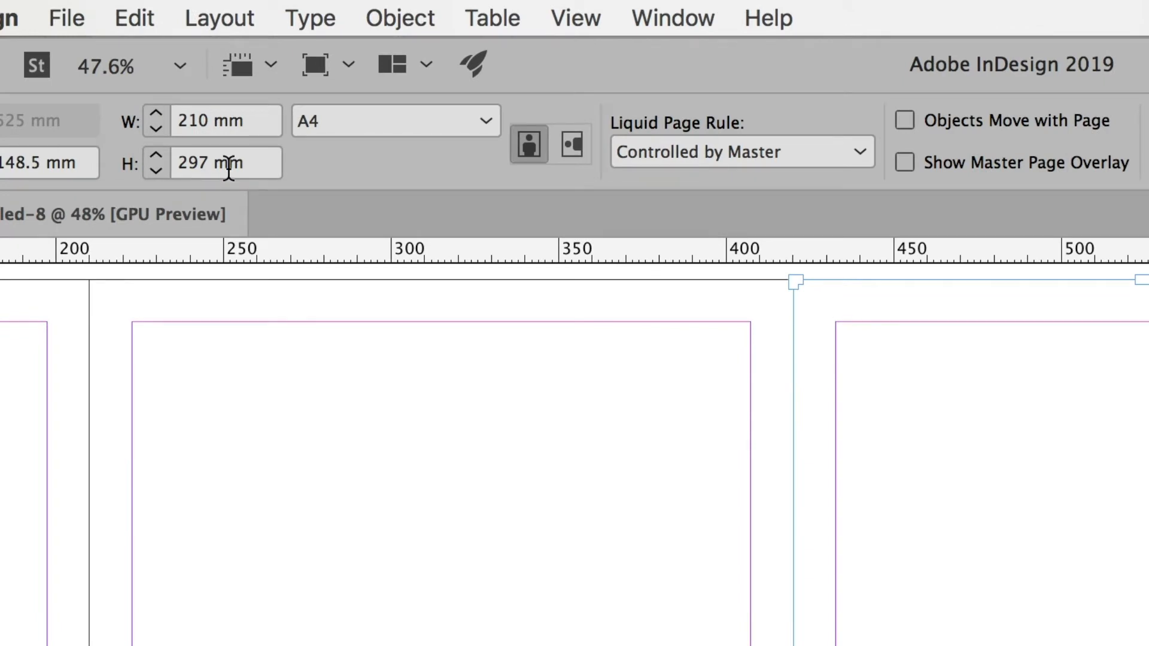
# Set the width of page 13 to 200 mm.
pyautogui.click(201, 119)
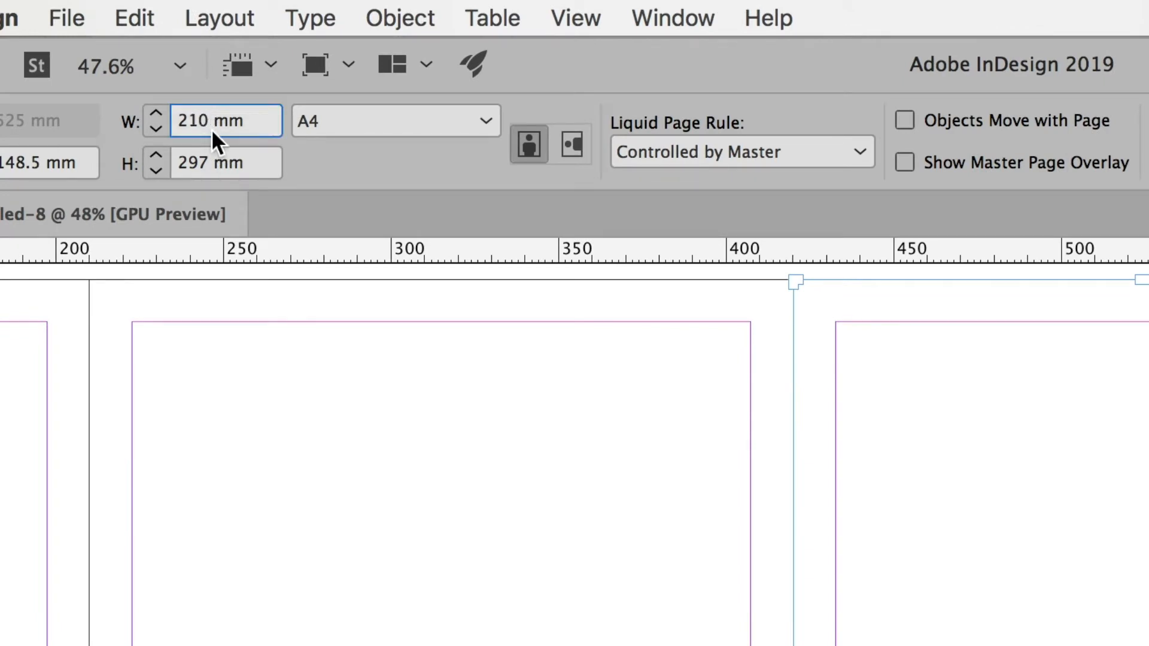
pyautogui.press('BackSpace')
pyautogui.write('0')
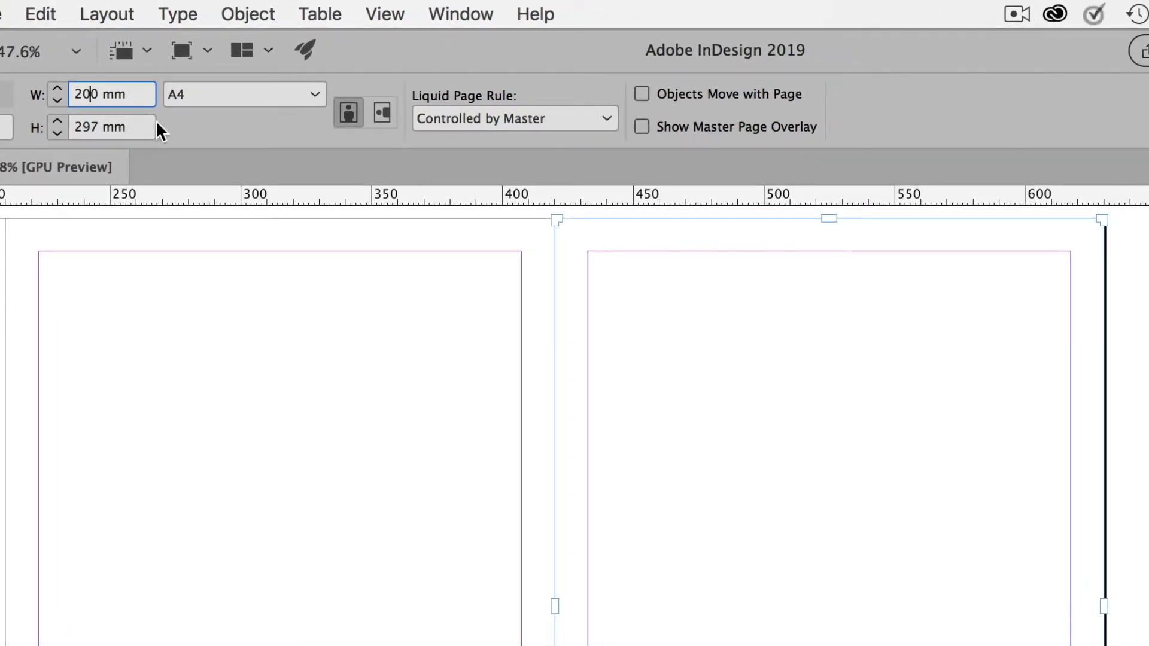
pyautogui.press('Return')
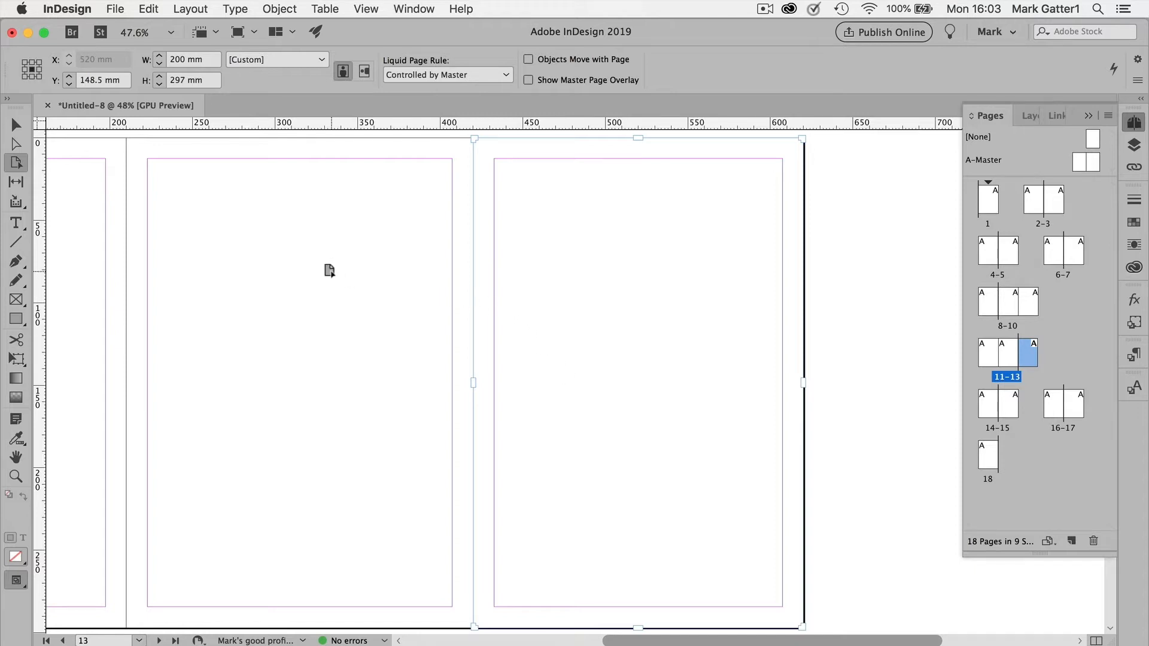
# Select page 12, the middle page of spread 11-13, and set its width to 205 mm.
pyautogui.click(329, 271)
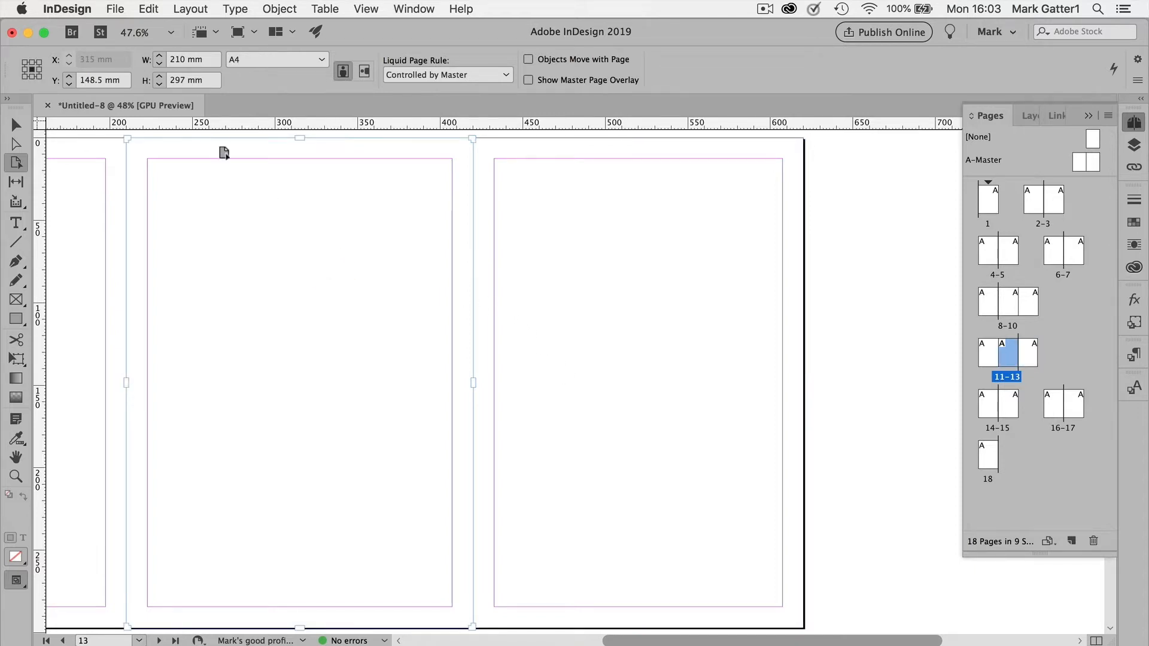
pyautogui.doubleClick(183, 58)
pyautogui.write('205')
pyautogui.press('Return')
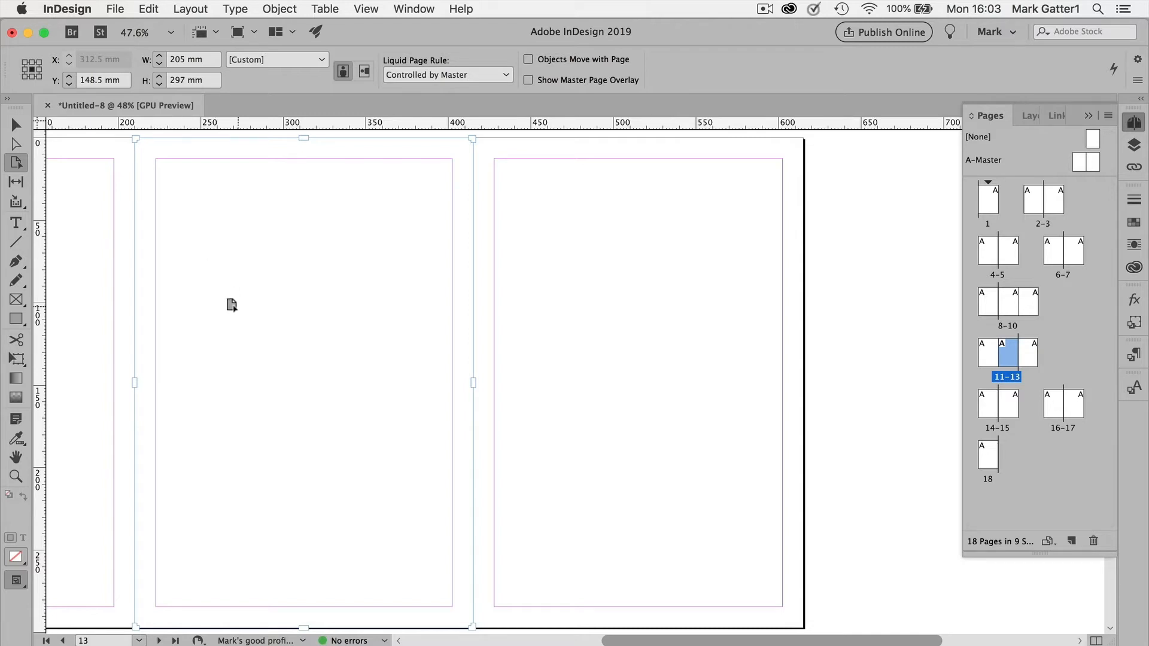
# Check the page widths across spread 11-13 by selecting pages 11, 12 and 13 in turn.
pyautogui.click(107, 295)
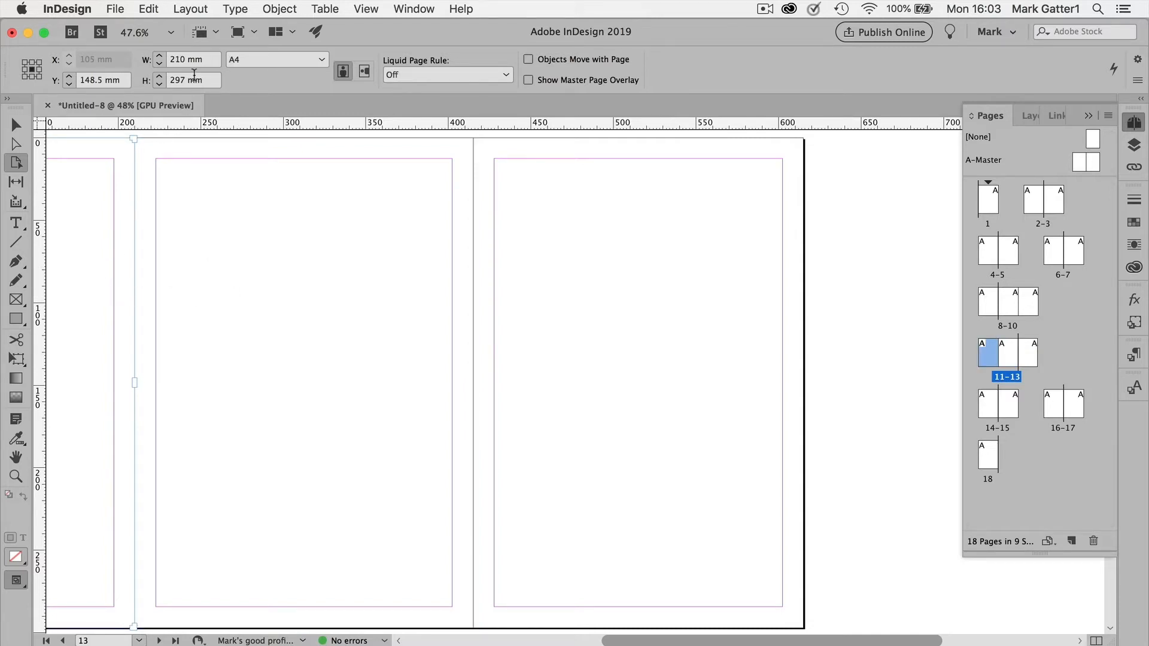
pyautogui.click(288, 288)
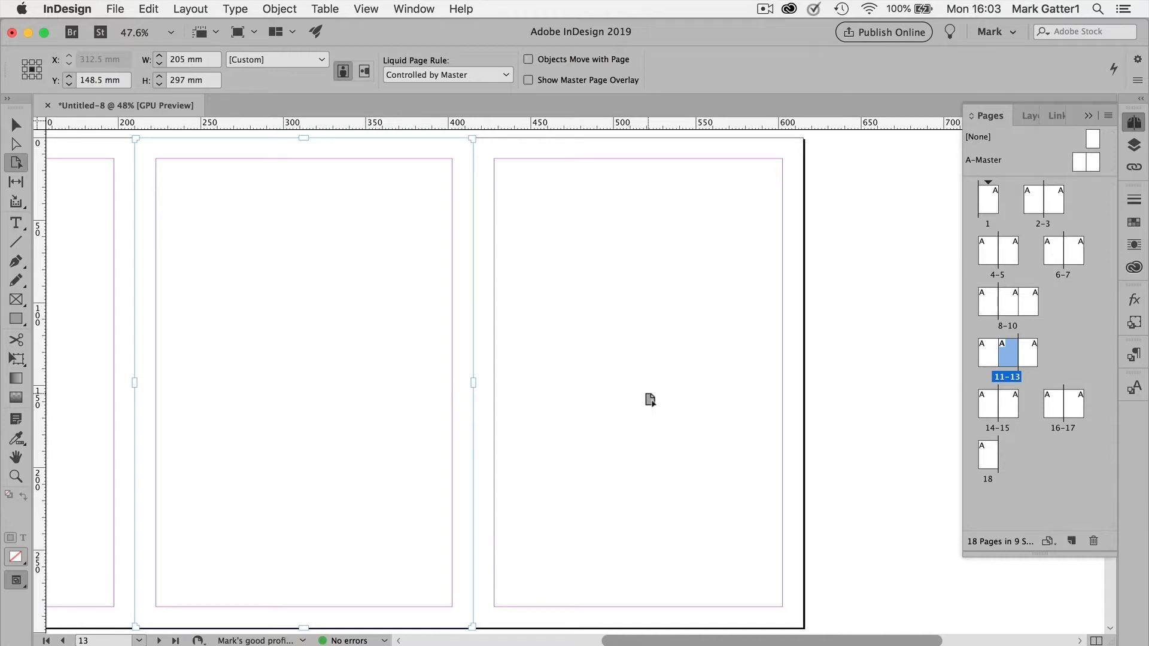
pyautogui.click(651, 401)
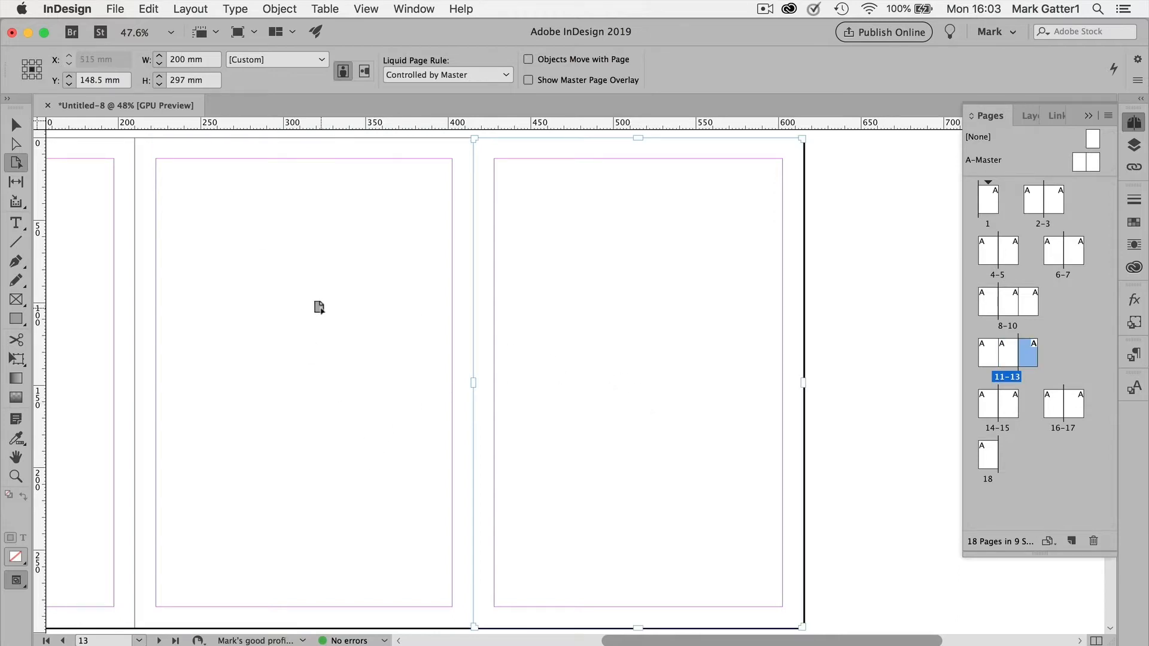